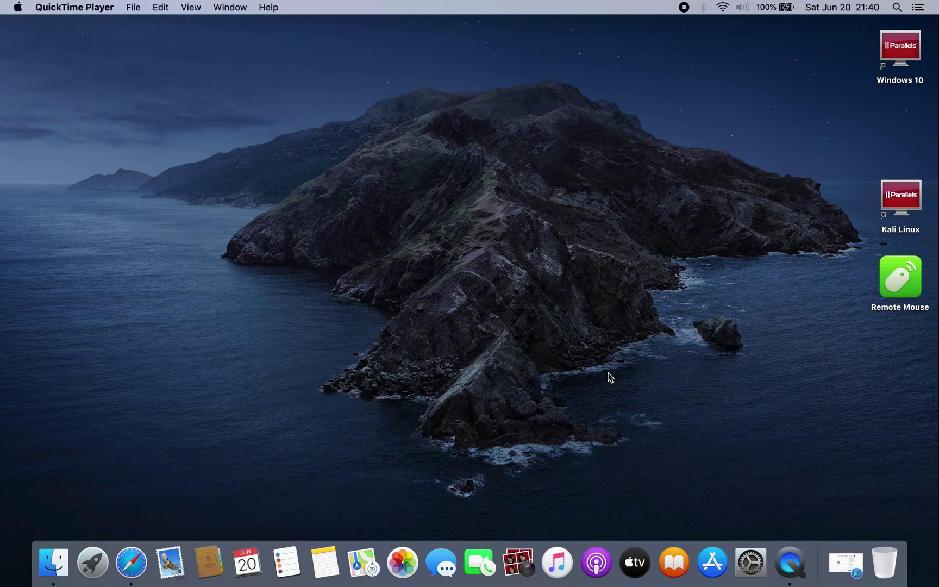
Step: Send Betternet VPN from the Applications folder to the Trash via its context menu
{"action": "left_click", "coordinate": [53, 562]}
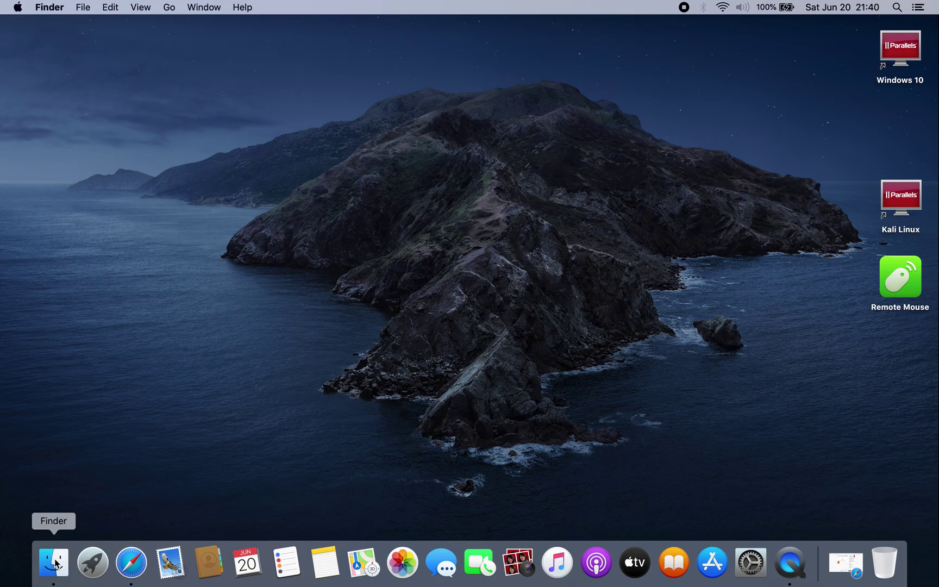
{"action": "left_click", "coordinate": [96, 226]}
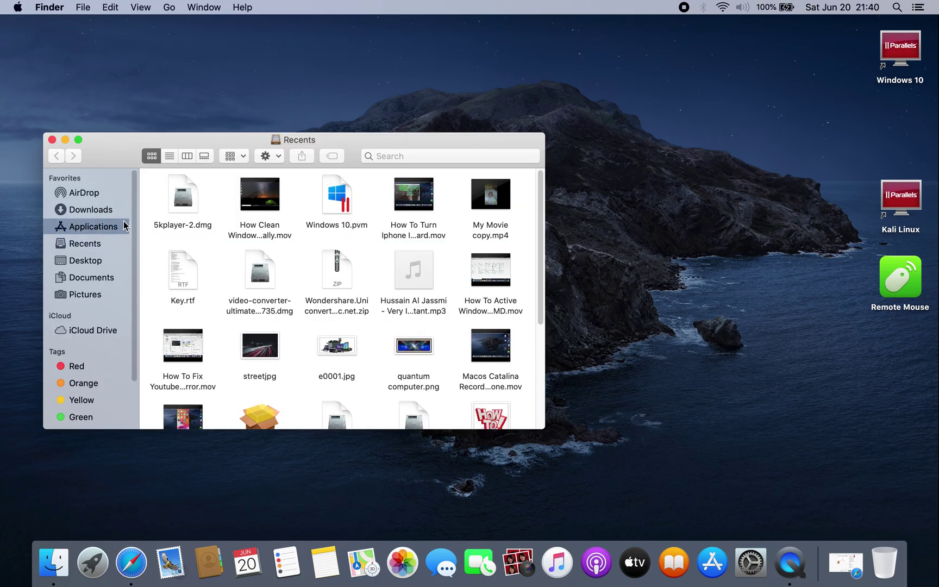
{"action": "left_click", "coordinate": [421, 208]}
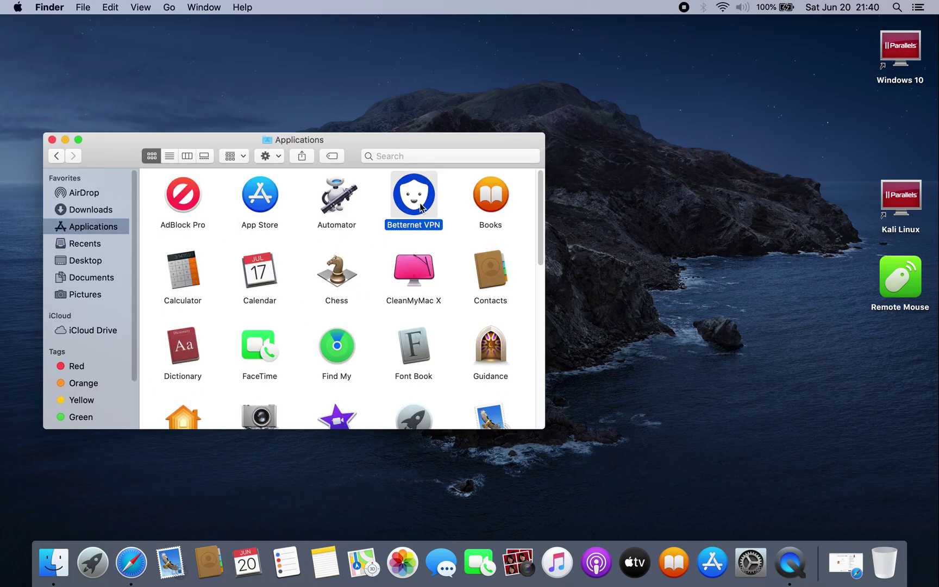
{"action": "right_click", "coordinate": [422, 208]}
{"action": "key", "text": "Escape"}
{"action": "right_click", "coordinate": [415, 192]}
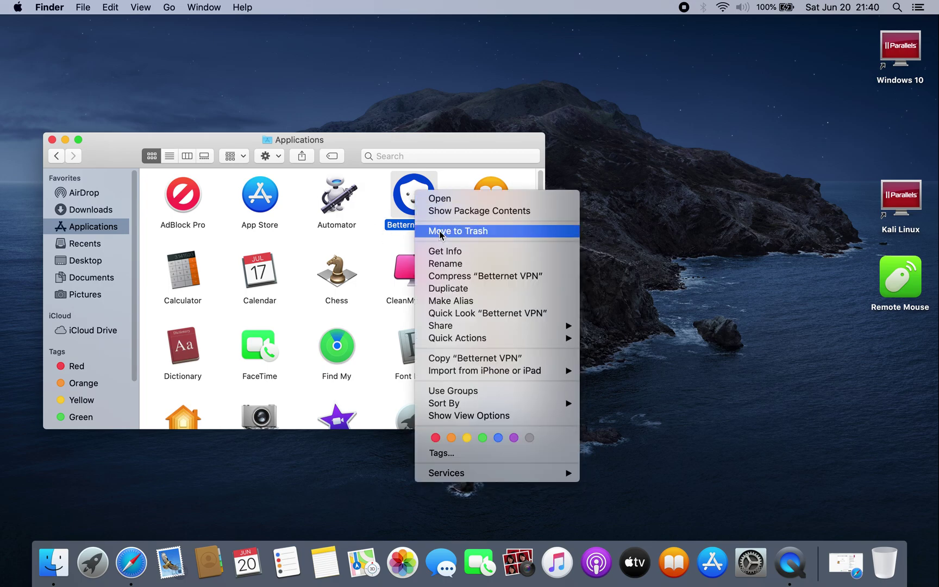
{"action": "left_click", "coordinate": [440, 231]}
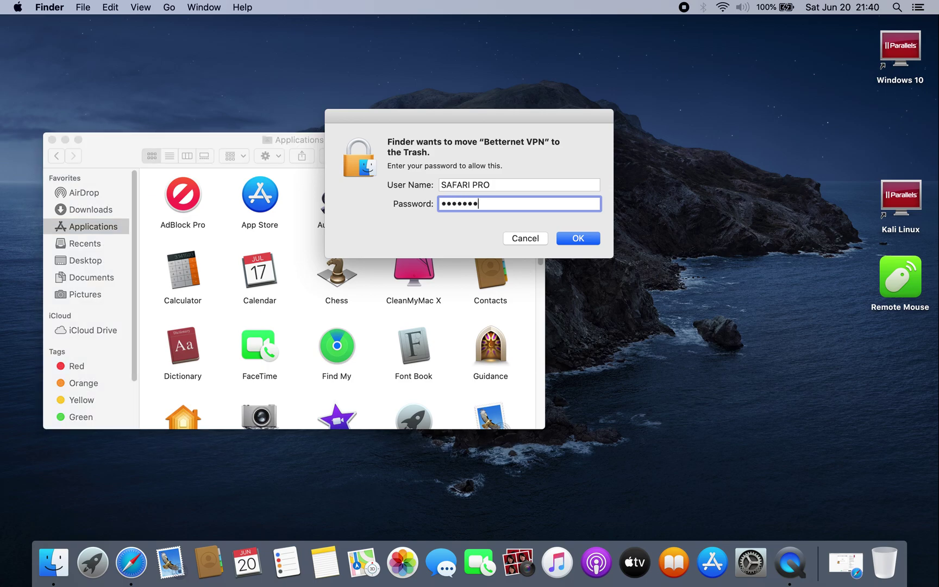
Step: Authorise the move, then put Betternet VPN back from the Trash with the password
{"action": "left_click", "coordinate": [578, 239]}
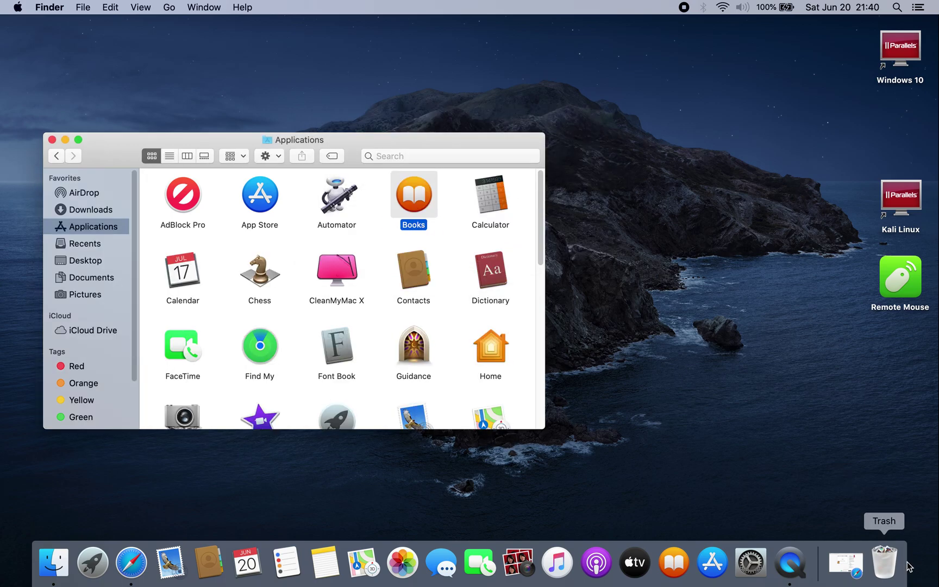
{"action": "left_click", "coordinate": [883, 563]}
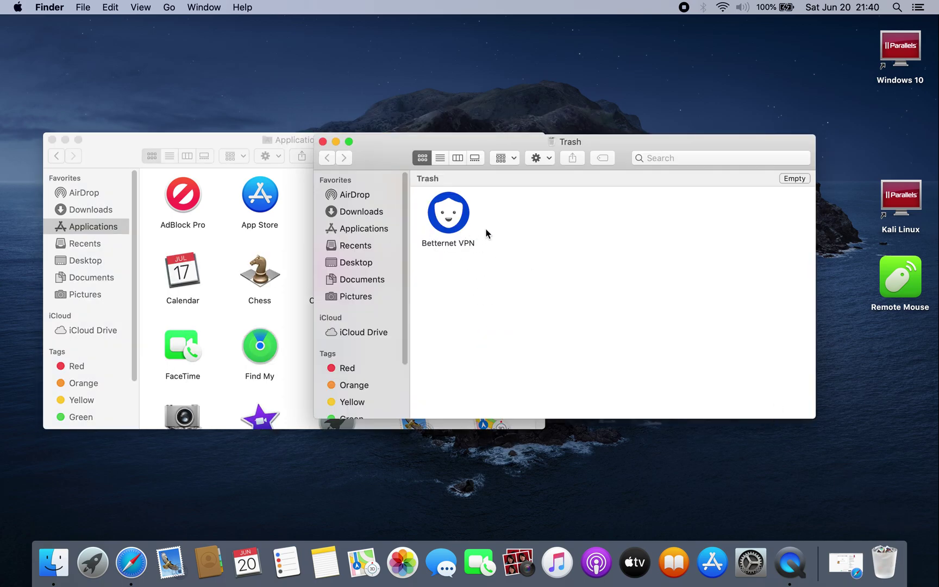
{"action": "right_click", "coordinate": [448, 214]}
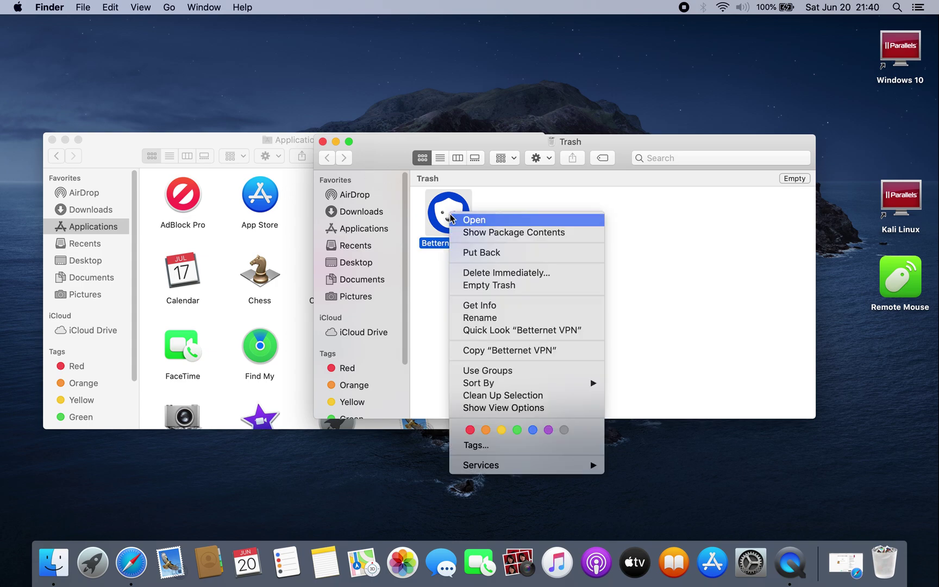
{"action": "left_click", "coordinate": [486, 253]}
{"action": "type", "text": "•"}
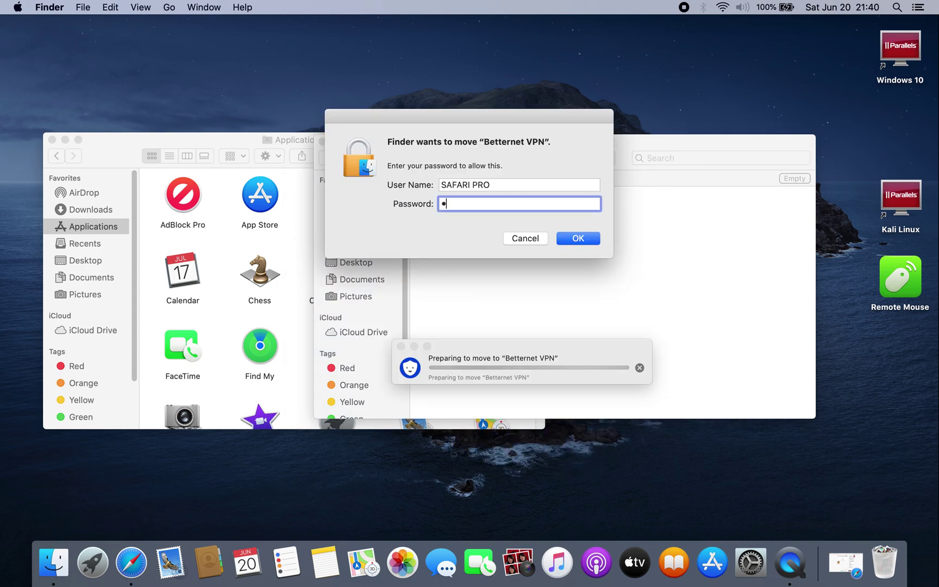
{"action": "type", "text": "•••••••••"}
{"action": "key", "text": "Return"}
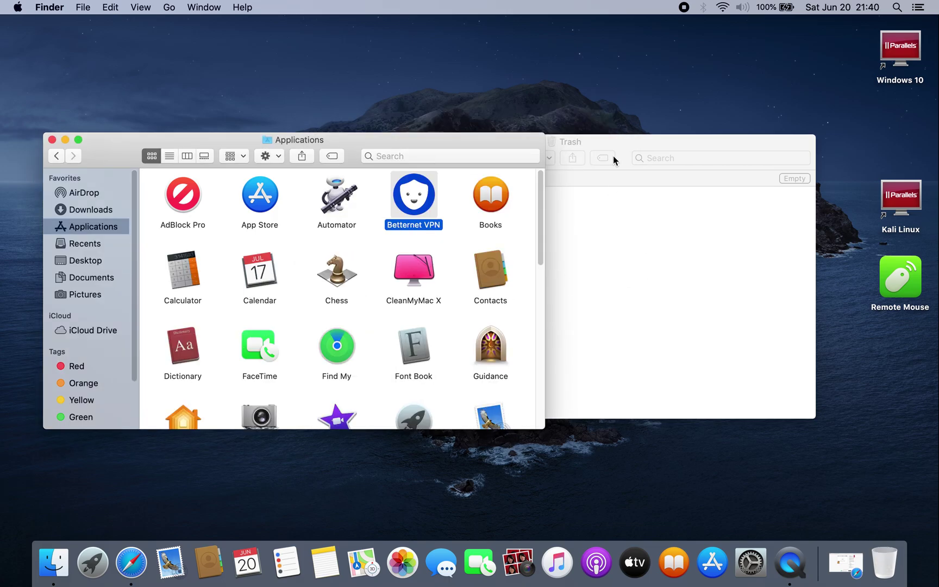
Step: Minimize, restore and finally close the Trash window
{"action": "left_click", "coordinate": [617, 157]}
{"action": "left_click", "coordinate": [337, 141]}
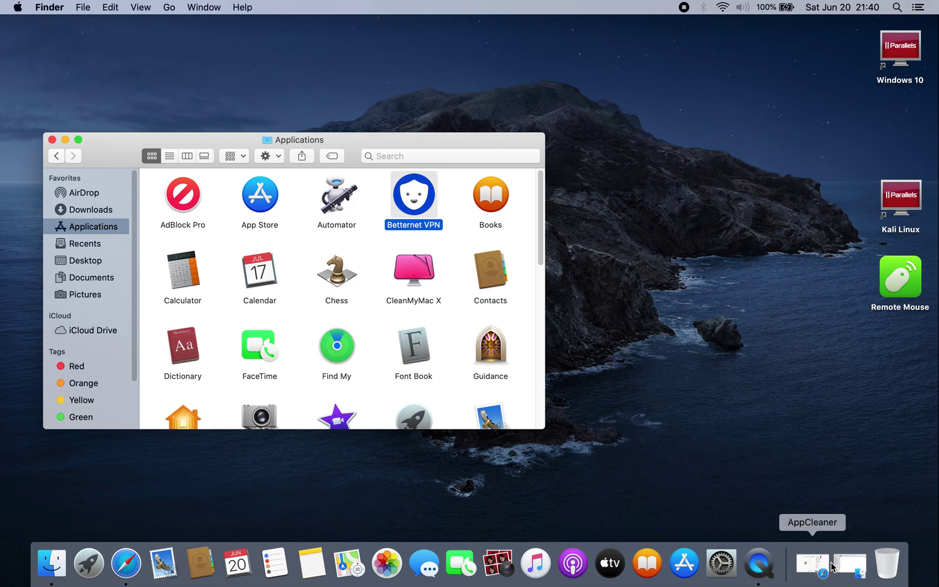
{"action": "left_click", "coordinate": [859, 570]}
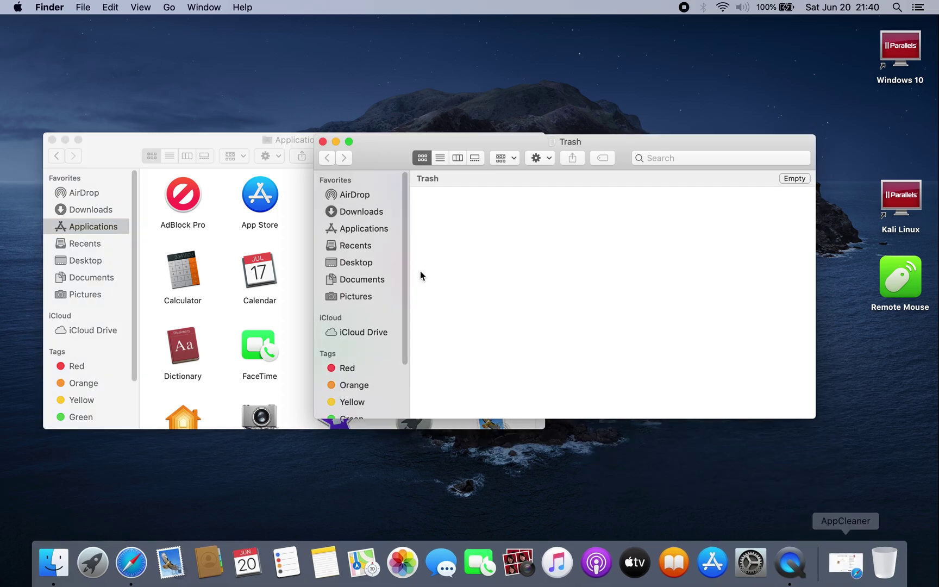
{"action": "left_click", "coordinate": [322, 141]}
Step: Download AppCleaner Version 3.5 from freemacsoft.net, check its progress, and hide Safari
{"action": "left_click", "coordinate": [845, 562]}
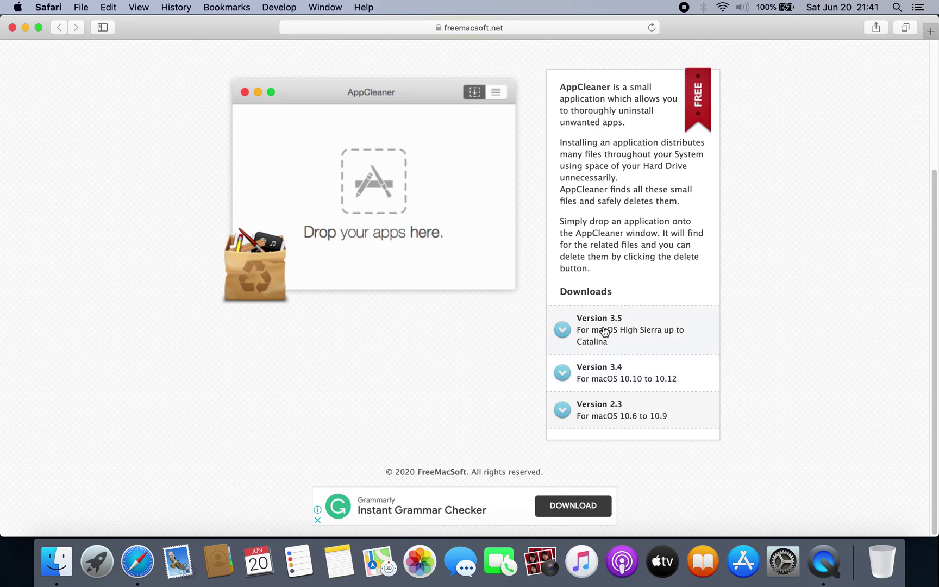
{"action": "left_click", "coordinate": [604, 331]}
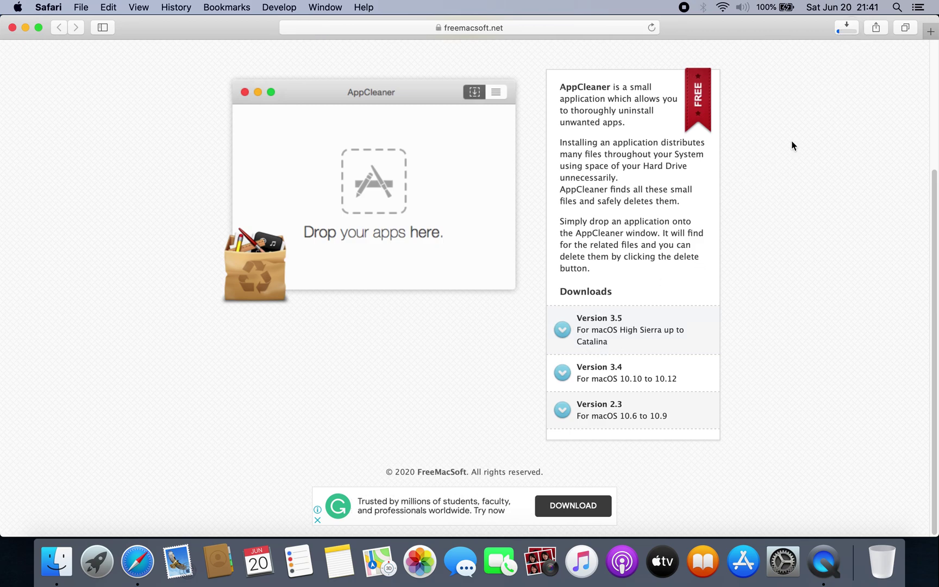
{"action": "left_click", "coordinate": [849, 26]}
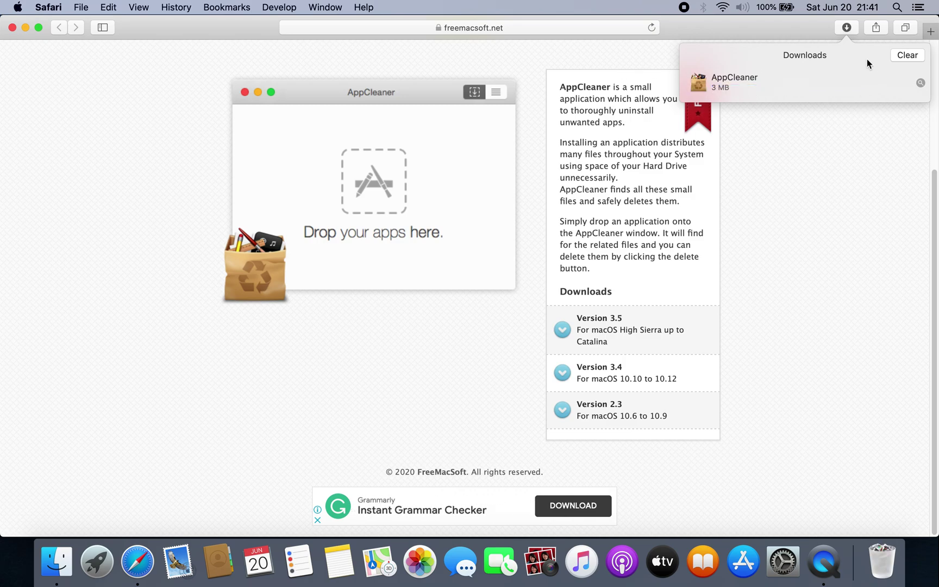
{"action": "left_click", "coordinate": [25, 28]}
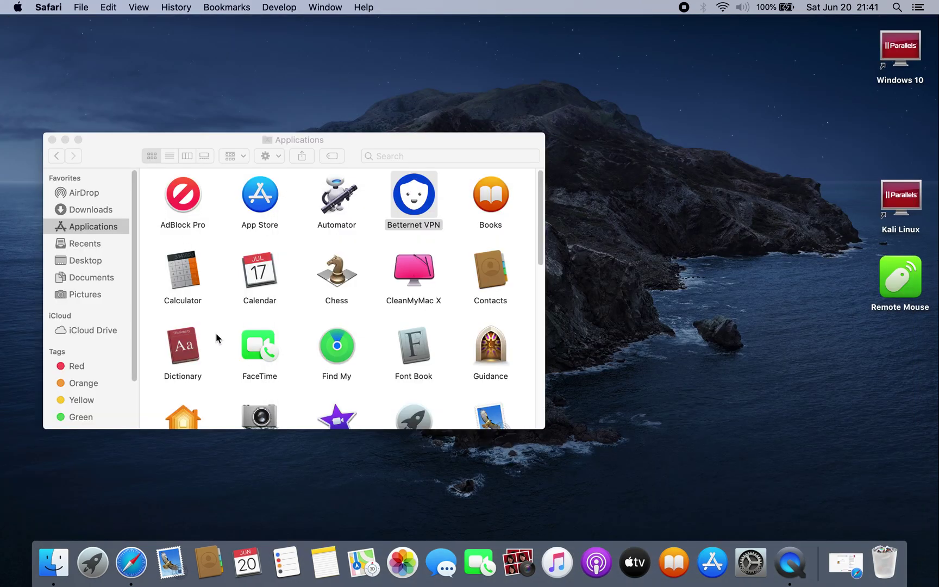
Step: Move the downloaded AppCleaner from the Downloads folder onto the desktop
{"action": "left_click", "coordinate": [100, 213]}
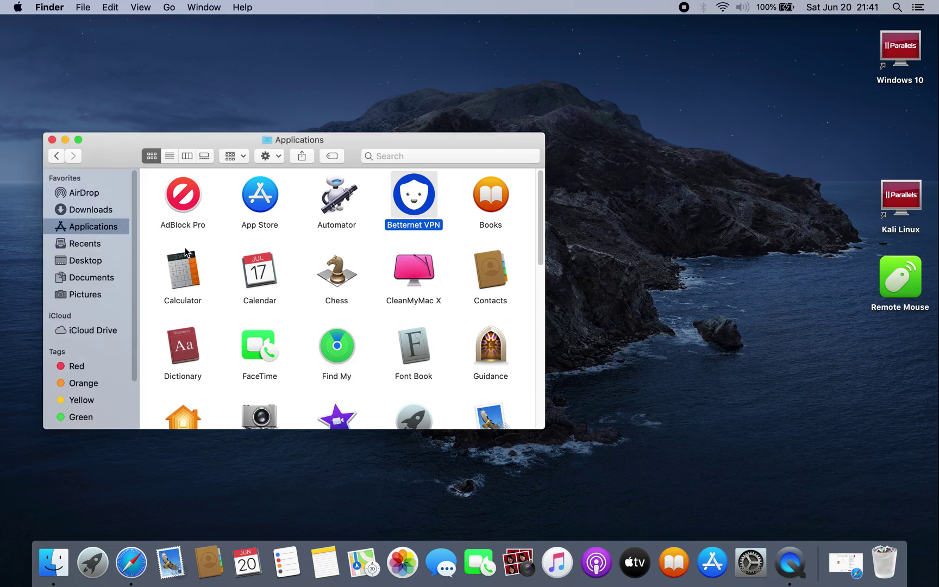
{"action": "left_click", "coordinate": [102, 216]}
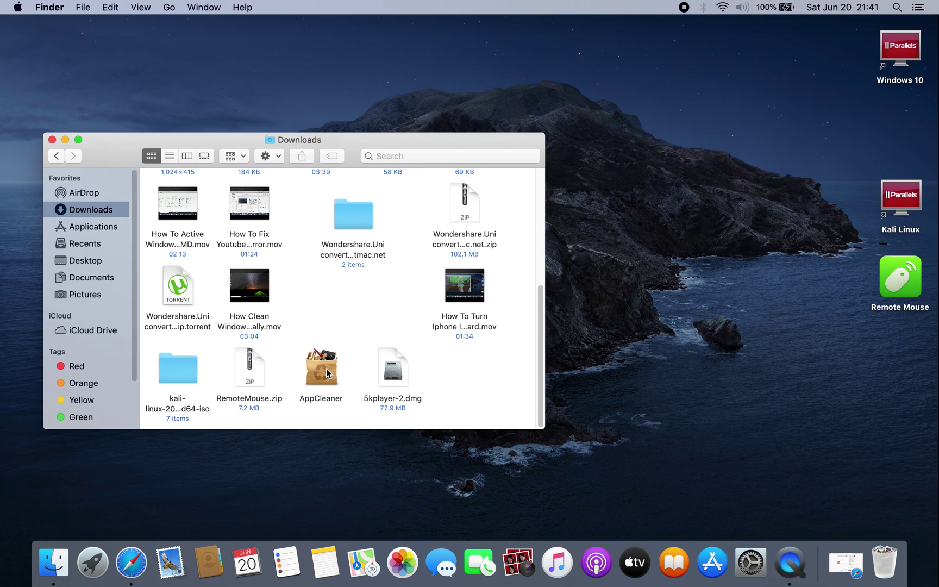
{"action": "left_click_drag", "start_coordinate": [330, 374], "coordinate": [874, 142]}
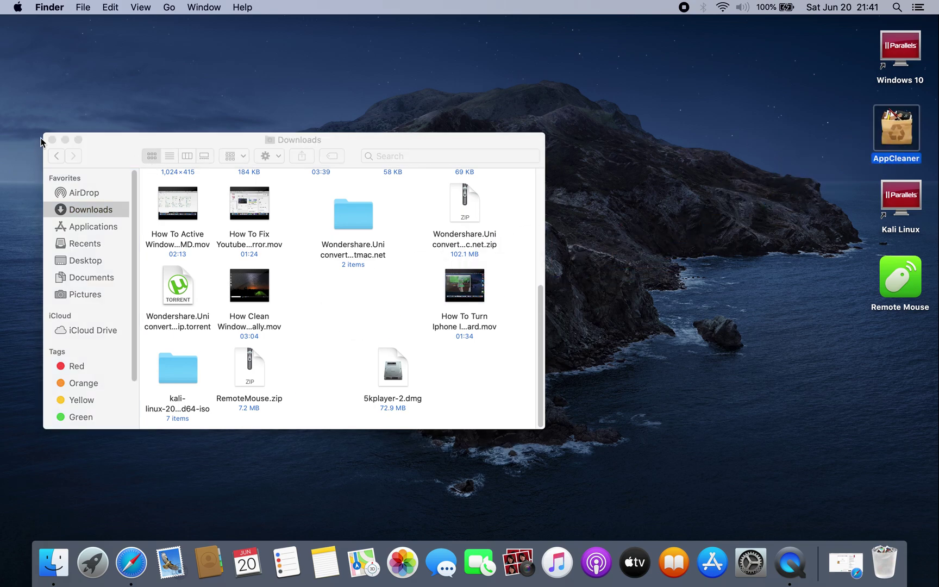
Step: Return to the Applications folder and select Betternet VPN
{"action": "left_click", "coordinate": [107, 233]}
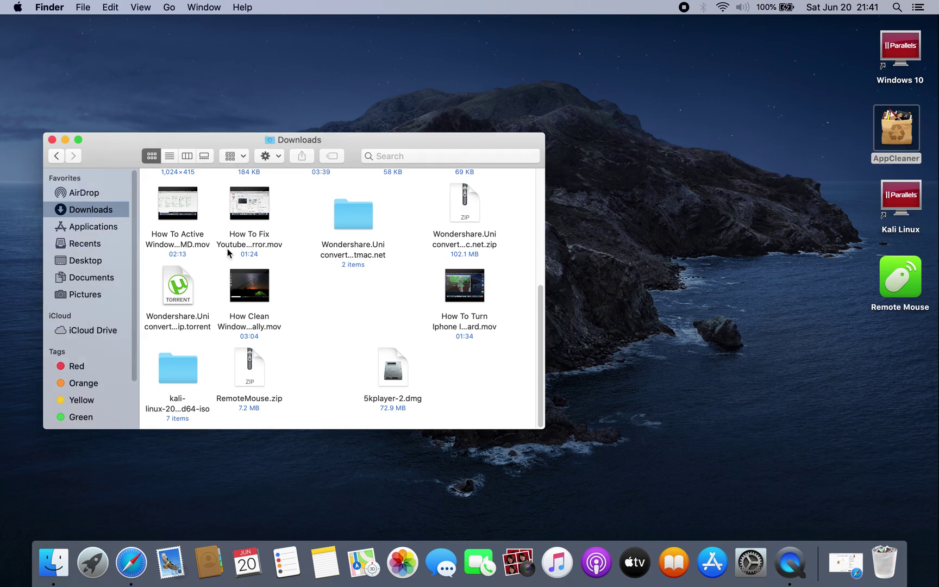
{"action": "left_click", "coordinate": [112, 228]}
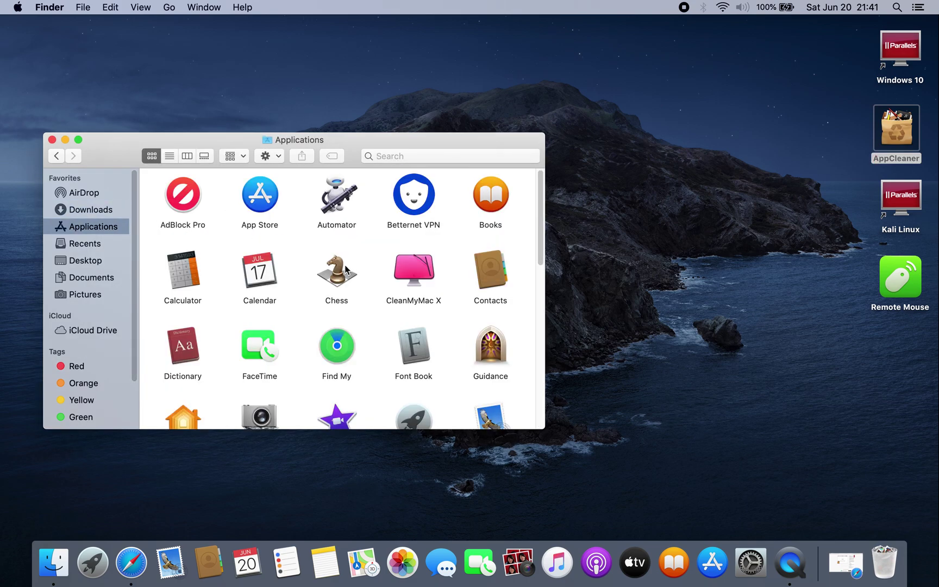
{"action": "left_click", "coordinate": [418, 199]}
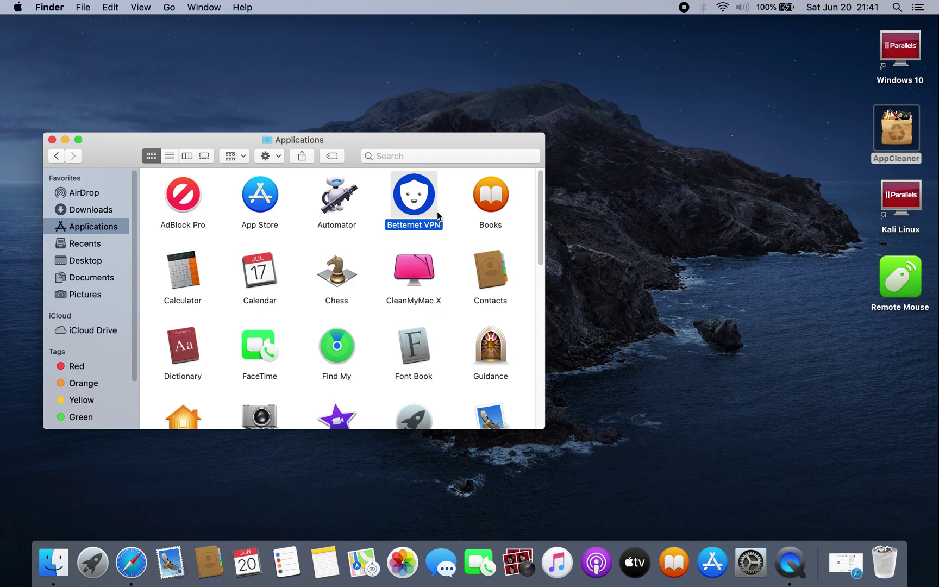
Step: Launch AppCleaner from the desktop and drop Betternet VPN onto it to find its 12 related files
{"action": "double_click", "coordinate": [902, 133]}
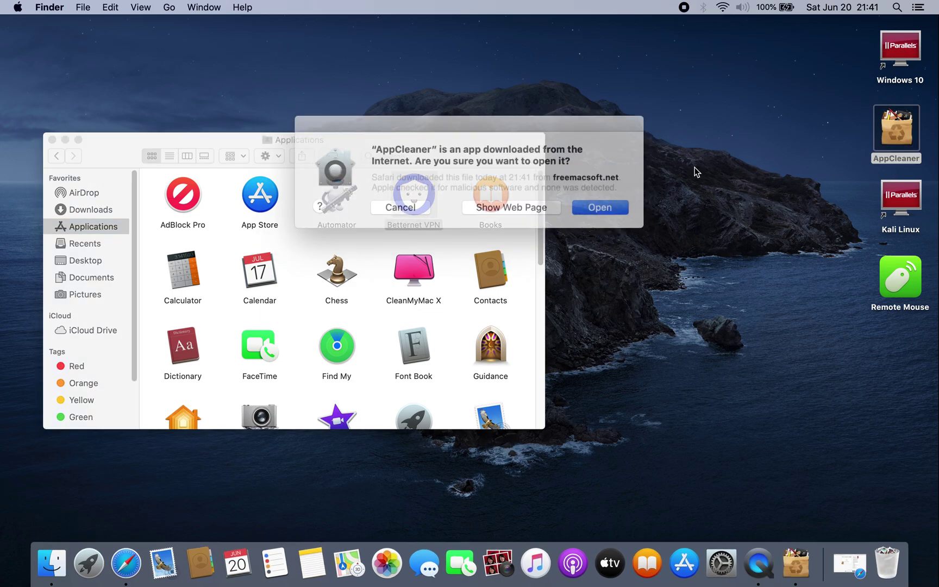
{"action": "left_click", "coordinate": [587, 204]}
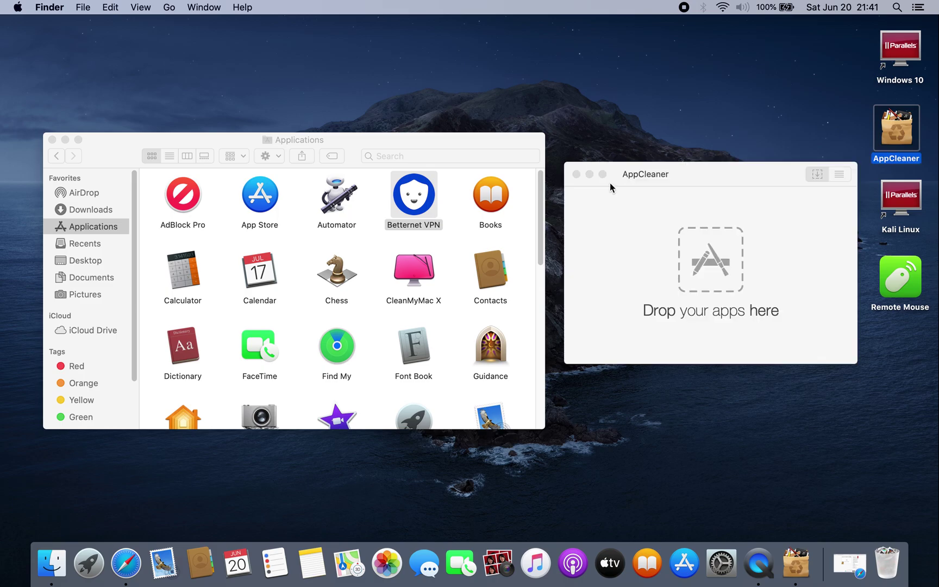
{"action": "left_click_drag", "start_coordinate": [432, 207], "coordinate": [716, 259]}
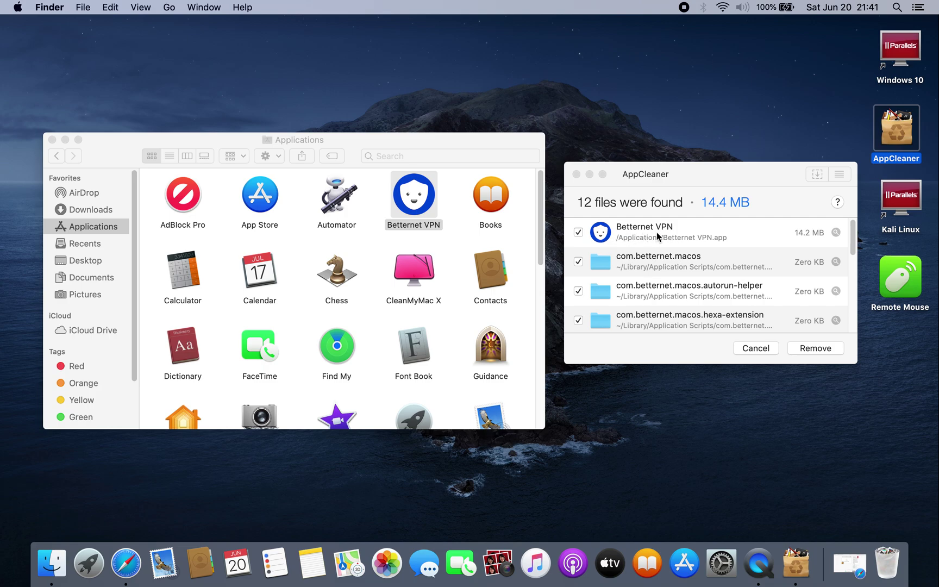
{"action": "left_click_drag", "start_coordinate": [853, 247], "coordinate": [853, 319]}
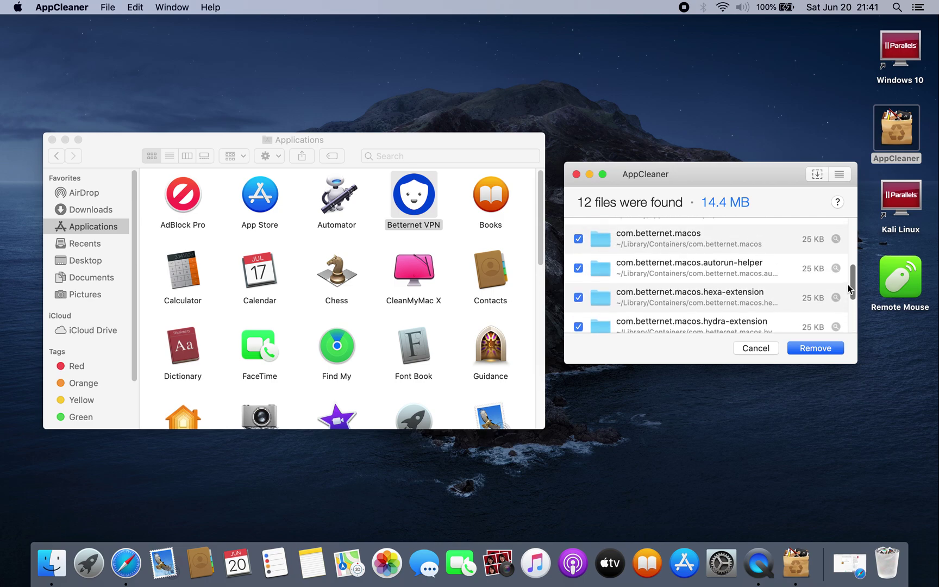
{"action": "left_click_drag", "start_coordinate": [853, 319], "coordinate": [848, 247]}
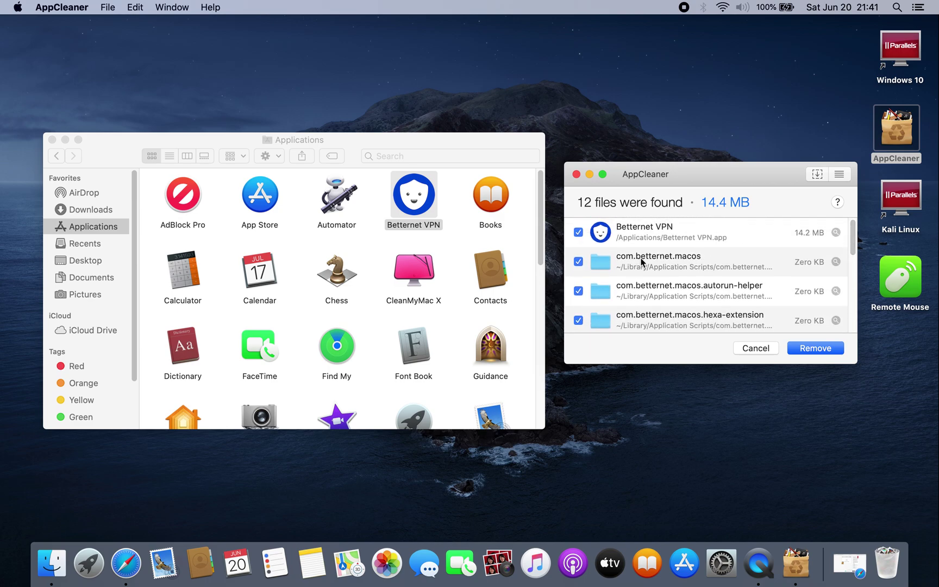
{"action": "scroll", "coordinate": [671, 271], "scroll_direction": "down", "scroll_amount": 2}
{"action": "scroll", "coordinate": [671, 272], "scroll_direction": "down", "scroll_amount": 5}
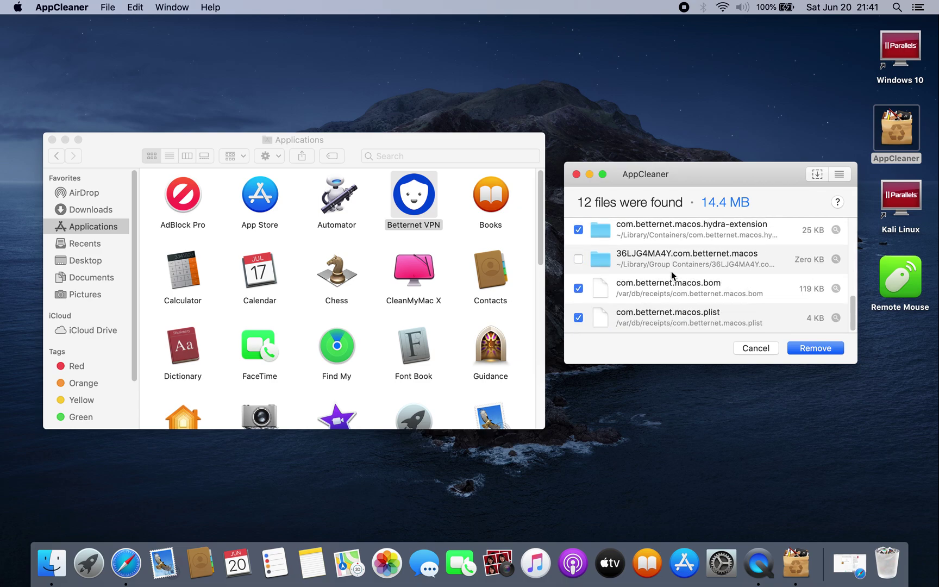
{"action": "scroll", "coordinate": [671, 271], "scroll_direction": "up", "scroll_amount": 5}
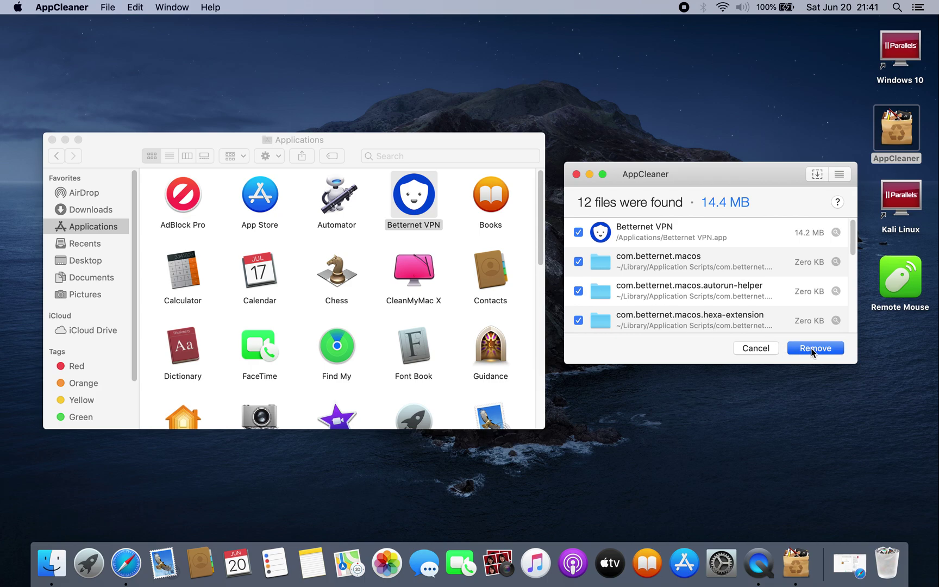
Step: Remove the found Betternet files with the admin password and check them in the Trash
{"action": "key", "text": "Return"}
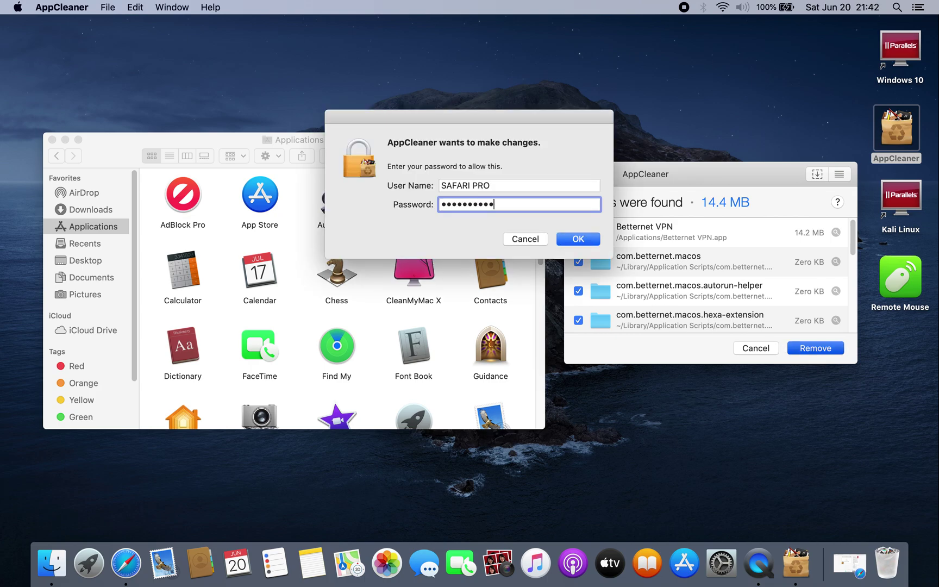
{"action": "key", "text": "Return"}
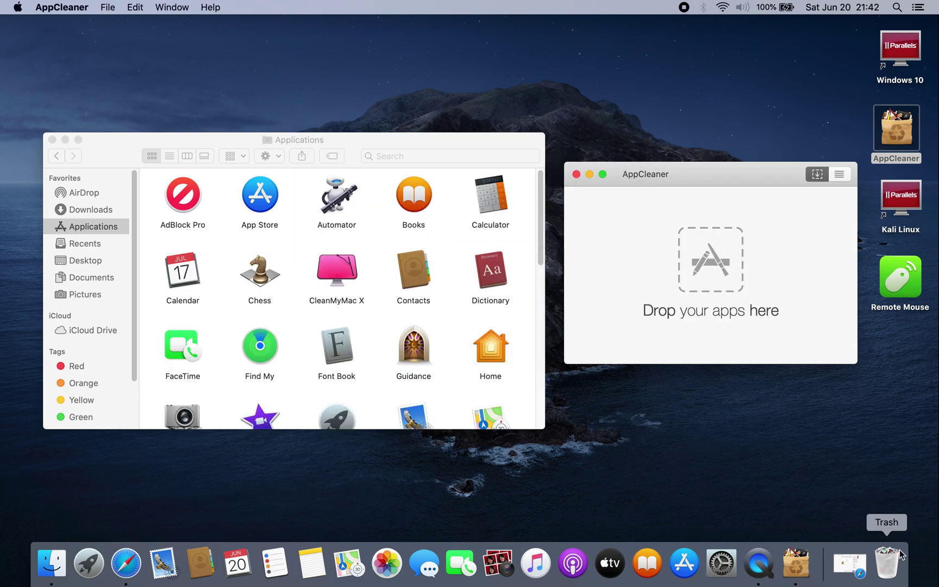
{"action": "left_click", "coordinate": [887, 563]}
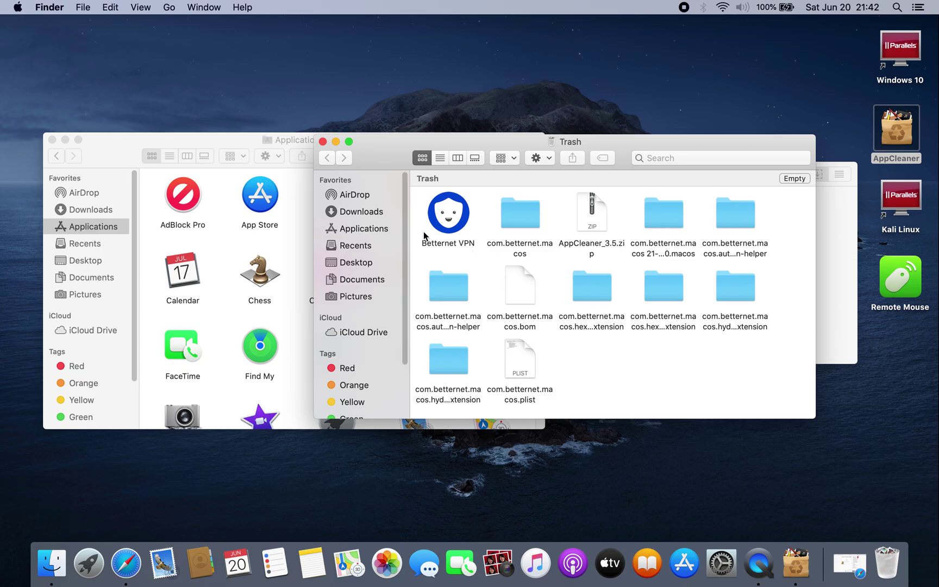
Step: Close the Trash, quit AppCleaner and close the Applications window
{"action": "left_click", "coordinate": [323, 140]}
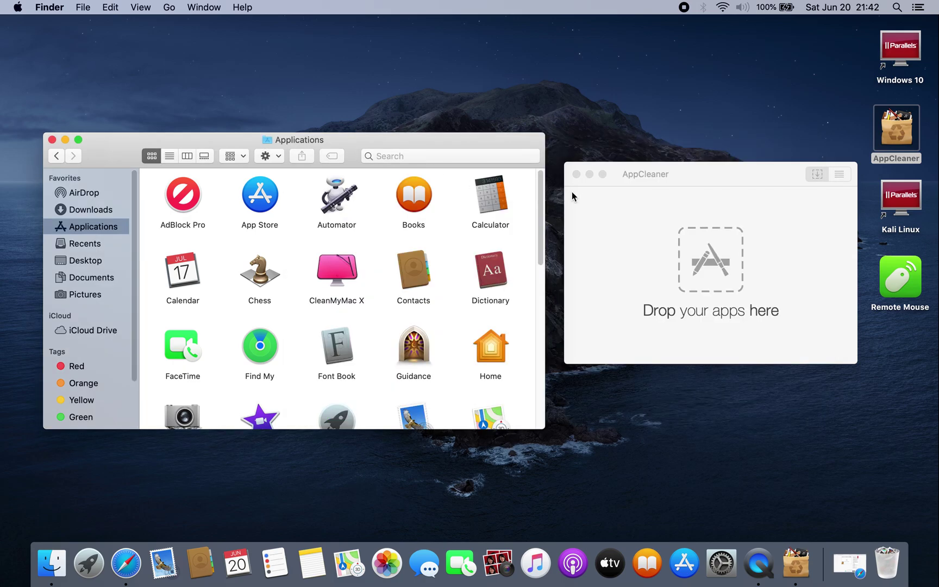
{"action": "left_click", "coordinate": [576, 175]}
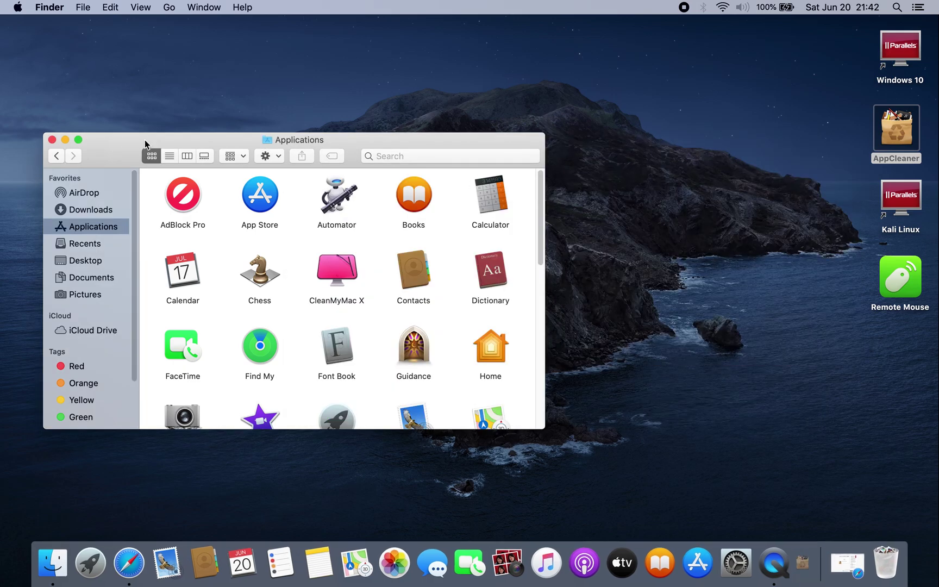
{"action": "left_click", "coordinate": [51, 139]}
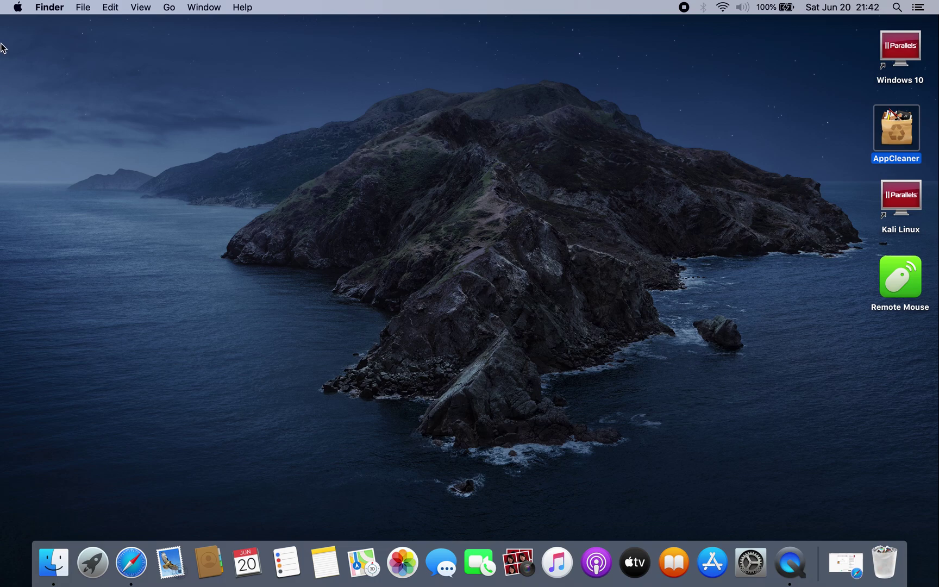
Step: Reach Security & Privacy in System Preferences, briefly opening and closing the App Store
{"action": "left_click", "coordinate": [19, 9]}
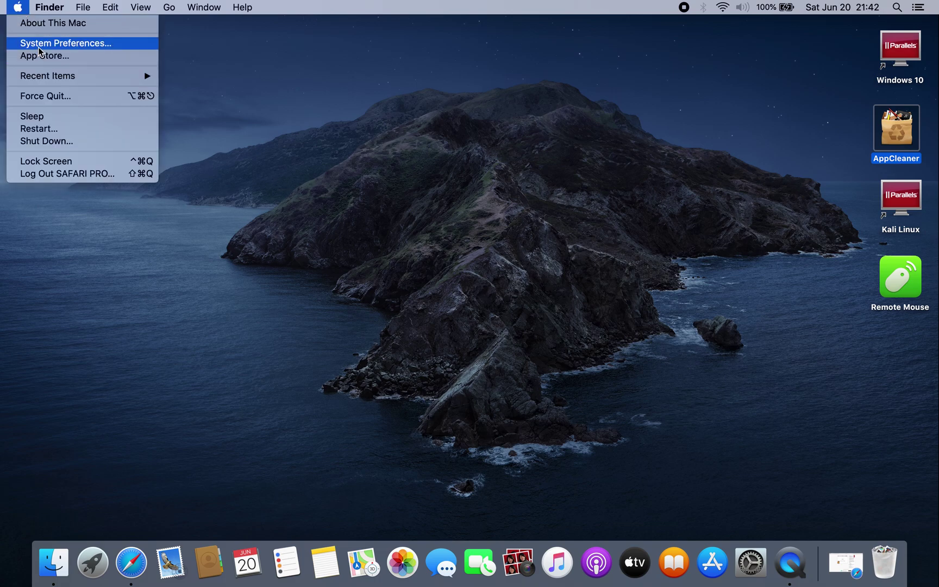
{"action": "left_click", "coordinate": [66, 43]}
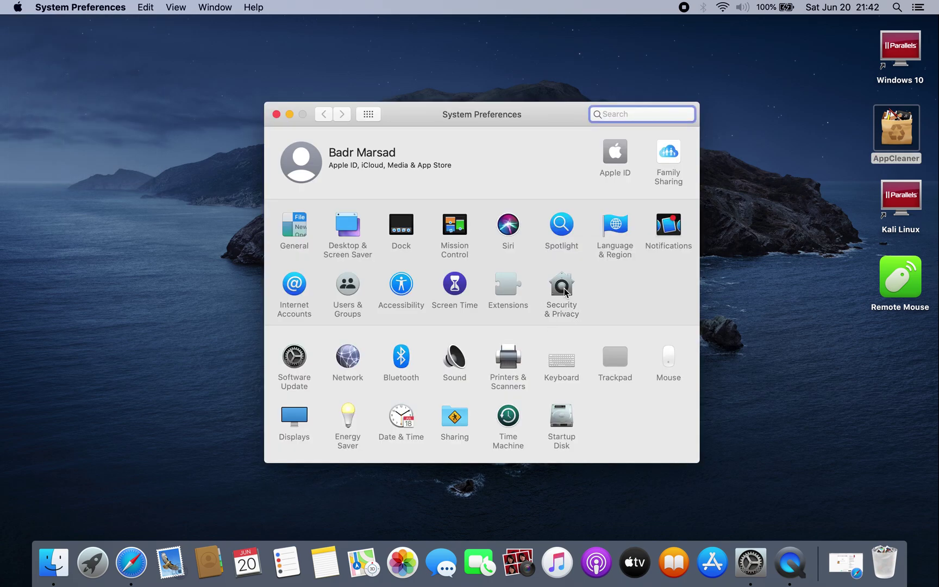
{"action": "left_click", "coordinate": [568, 293]}
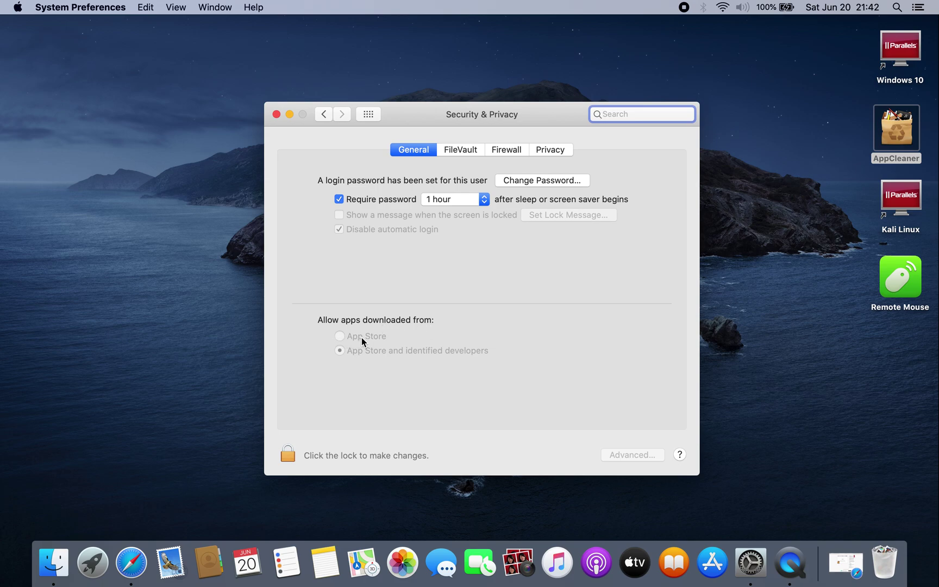
{"action": "left_click", "coordinate": [712, 563]}
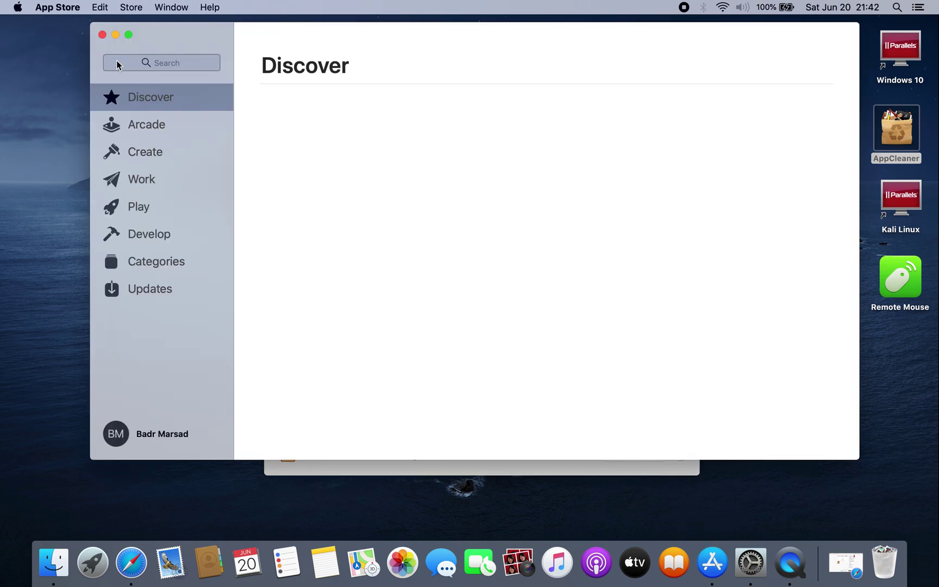
{"action": "left_click", "coordinate": [103, 35]}
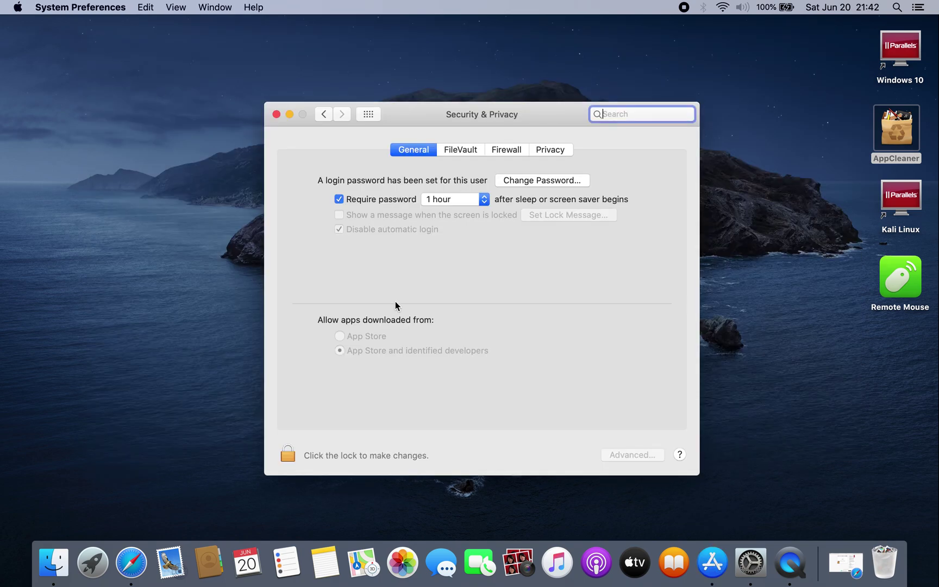
Step: Unlock the security settings with the password, apps allowed from App Store and identified developers
{"action": "left_click", "coordinate": [286, 458]}
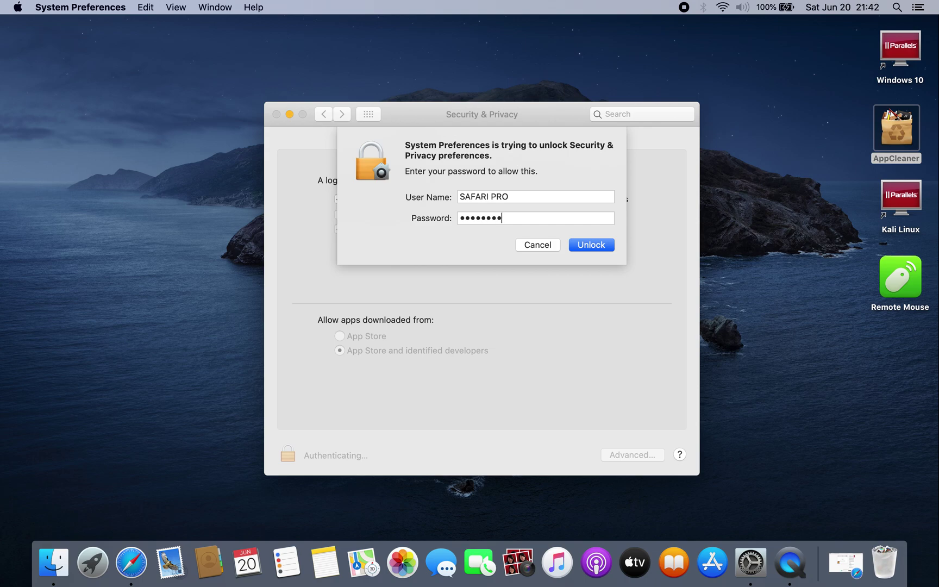
{"action": "key", "text": "Return"}
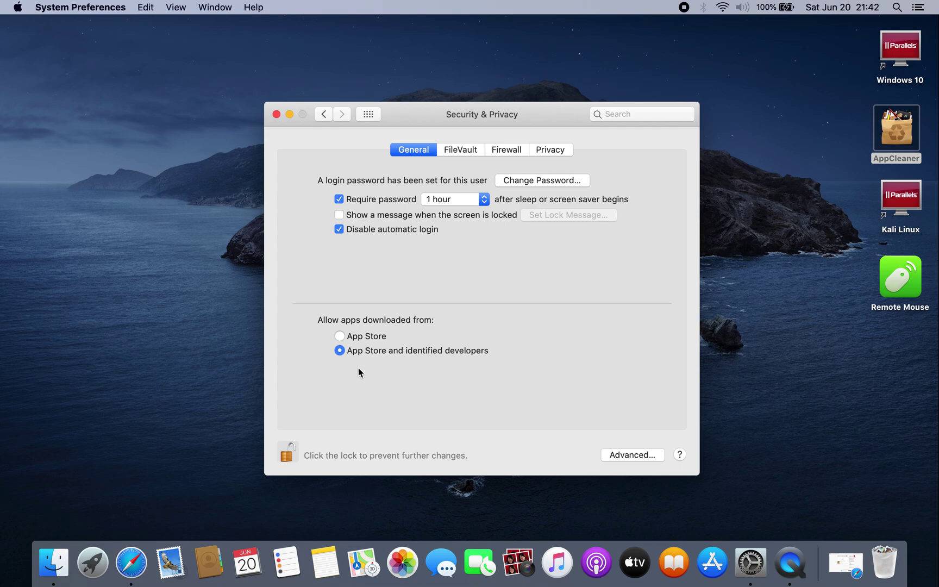
Step: Re-lock and close Security & Privacy, reopen AppCleaner briefly, then quit it
{"action": "left_click", "coordinate": [285, 454]}
{"action": "left_click", "coordinate": [277, 116]}
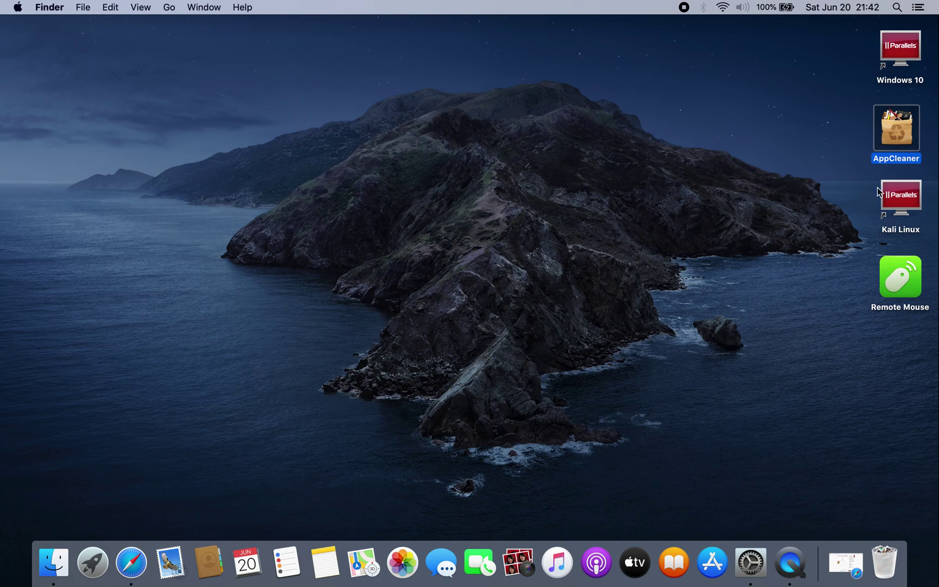
{"action": "double_click", "coordinate": [902, 128]}
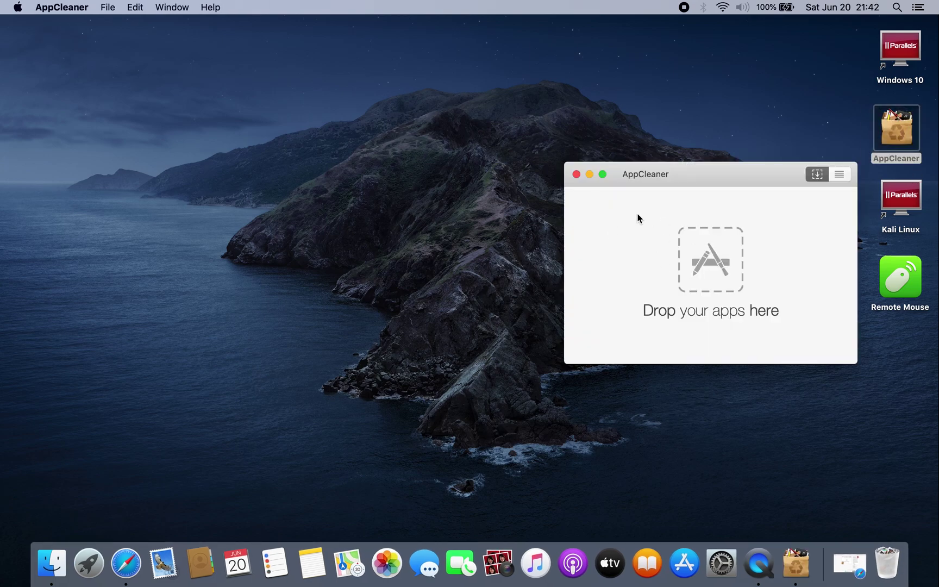
{"action": "left_click", "coordinate": [576, 177]}
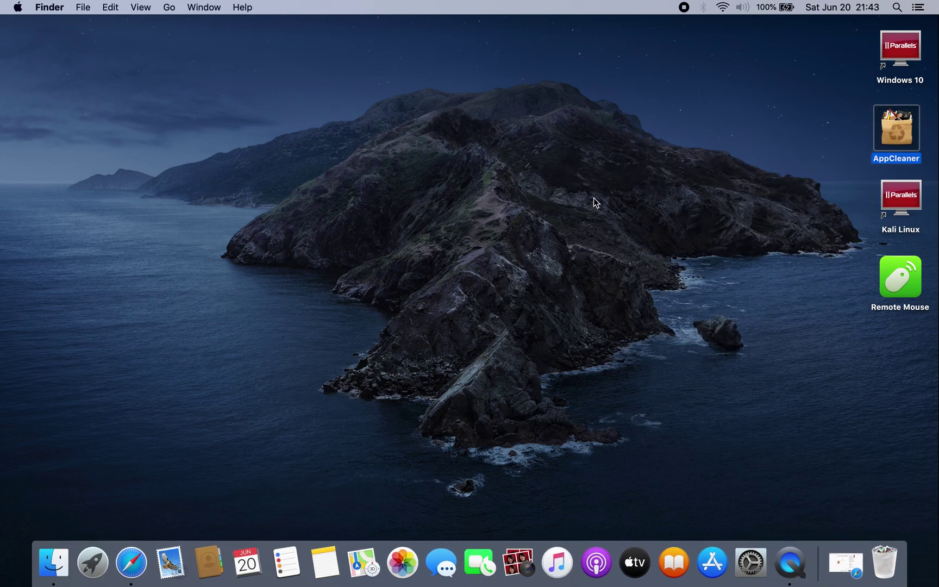